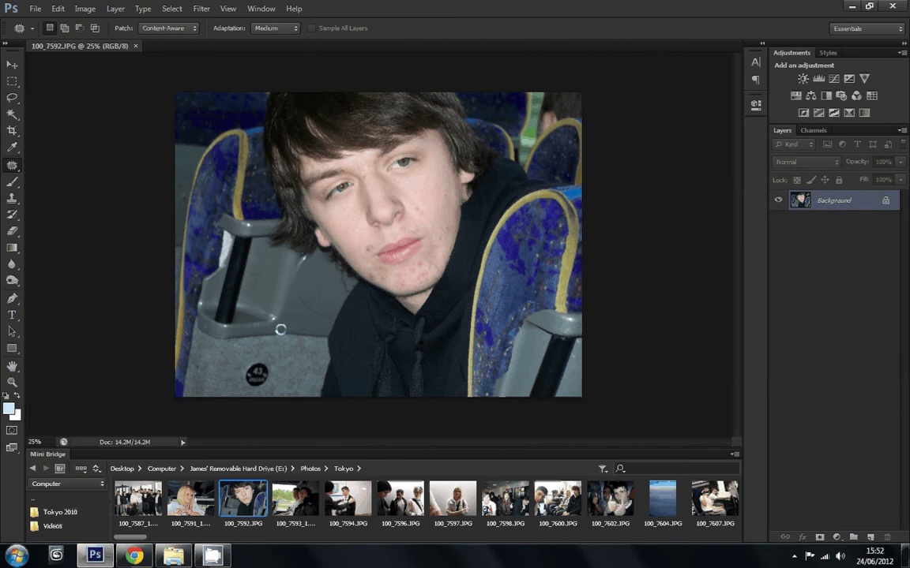
Choose the Patch tool and set its patch mode to Content-Aware for retouching the face.
{"action": "left_click", "coordinate": [12, 382]}
{"action": "left_click_drag", "start_coordinate": [283, 127], "coordinate": [480, 305]}
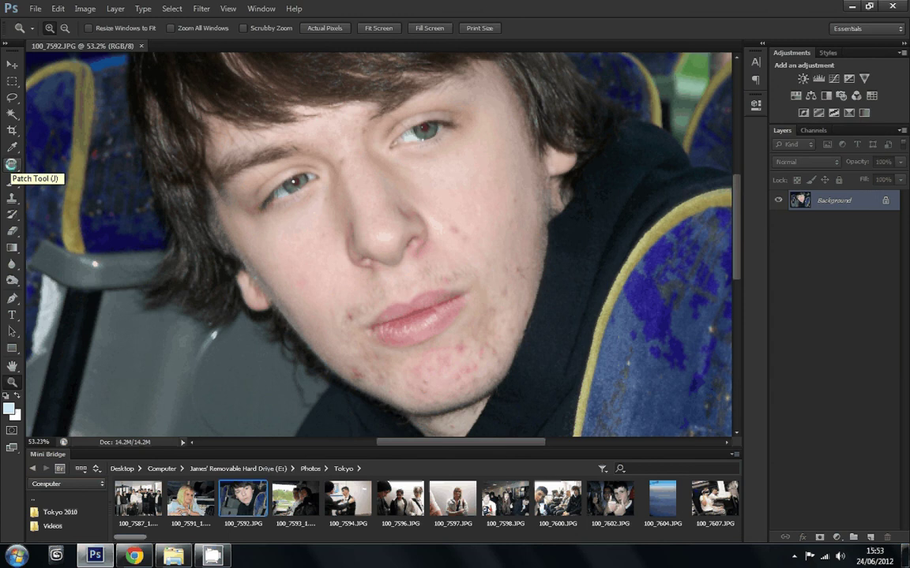
{"action": "left_click", "coordinate": [11, 165]}
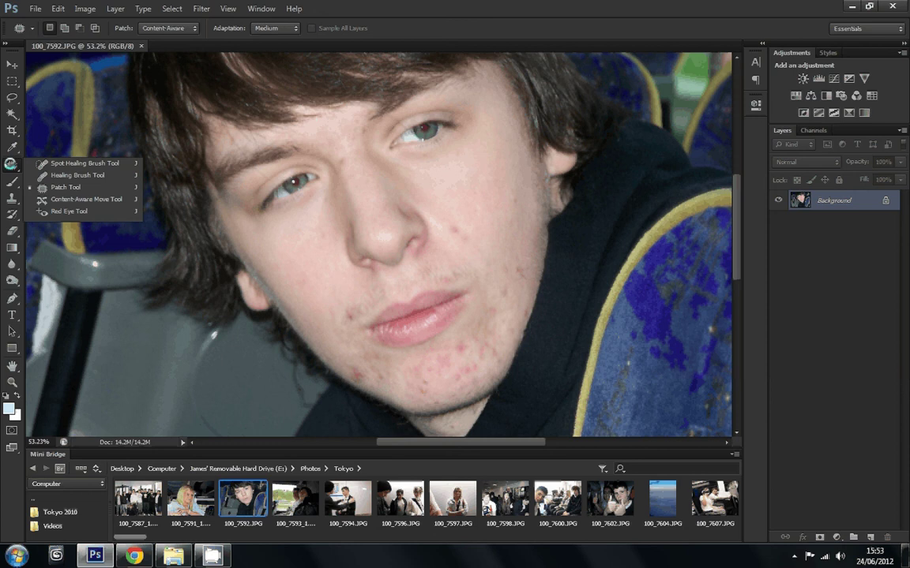
{"action": "left_click", "coordinate": [68, 187]}
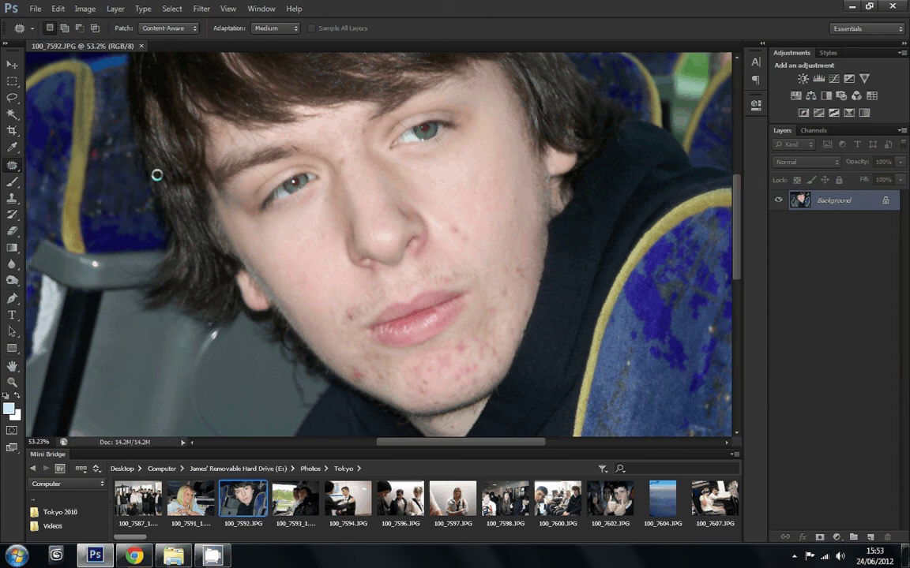
{"action": "left_click", "coordinate": [177, 29]}
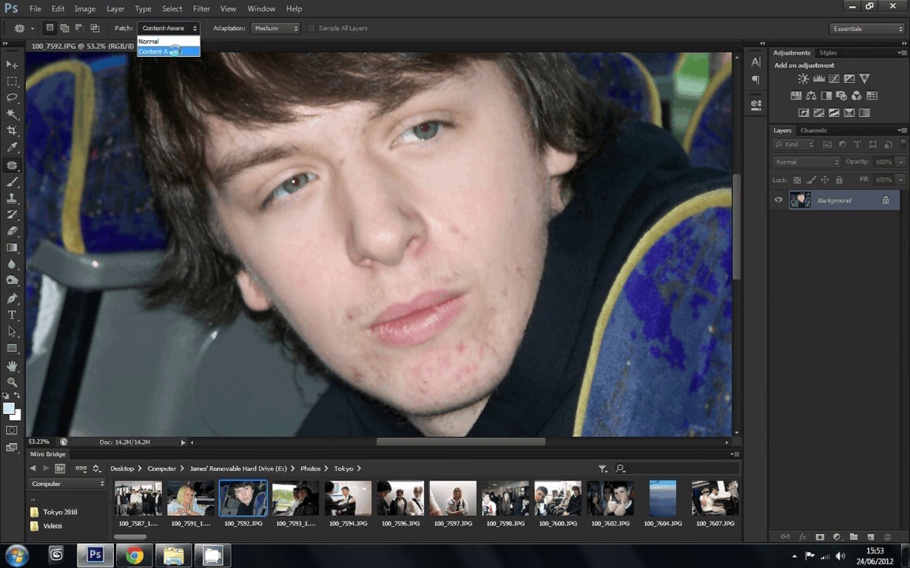
{"action": "left_click", "coordinate": [173, 50]}
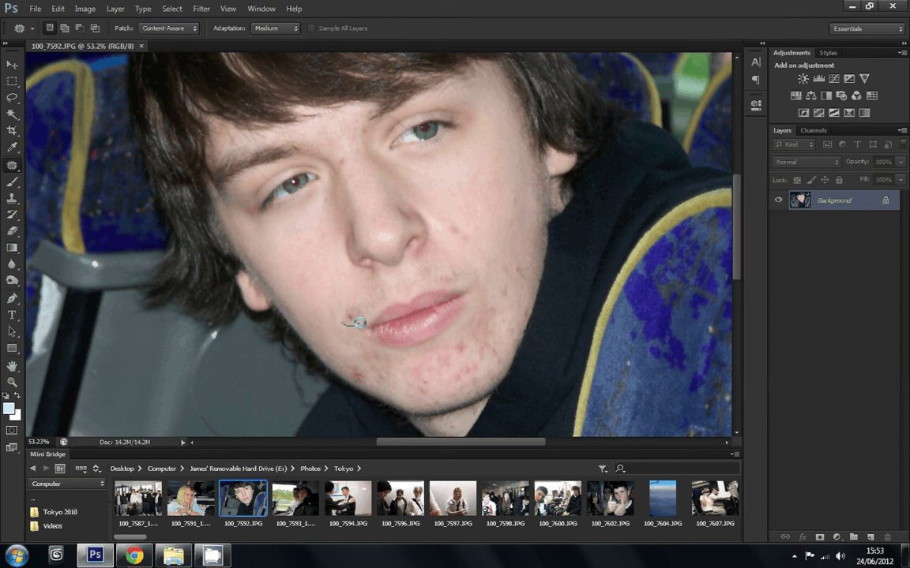
Patch the blemish beside the mouth corner and the red spot on the jaw below it with nearby clean skin.
{"action": "mouse_move", "coordinate": [357, 323]}
{"action": "left_mouse_down"}
{"action": "mouse_move", "coordinate": [349, 309]}
{"action": "mouse_move", "coordinate": [338, 311]}
{"action": "mouse_move", "coordinate": [354, 325]}
{"action": "left_mouse_up"}
{"action": "left_click_drag", "start_coordinate": [352, 316], "coordinate": [325, 293]}
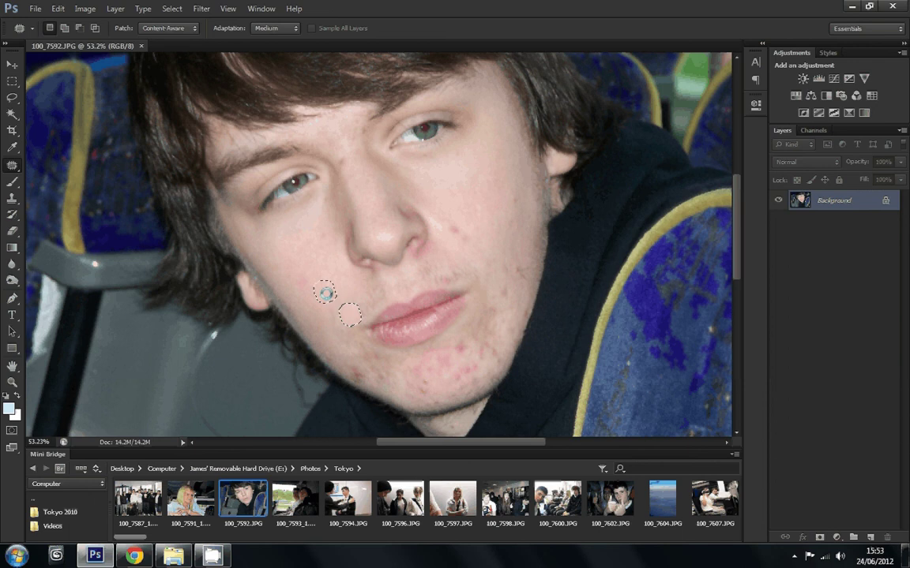
{"action": "left_click_drag", "start_coordinate": [325, 293], "coordinate": [330, 292]}
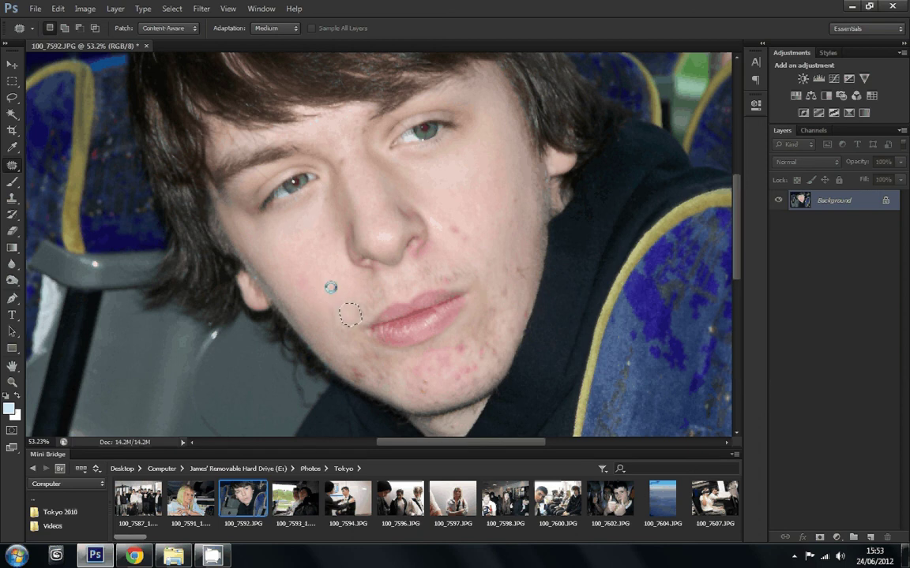
{"action": "left_click", "coordinate": [341, 334]}
{"action": "mouse_move", "coordinate": [367, 370]}
{"action": "left_mouse_down"}
{"action": "mouse_move", "coordinate": [351, 364]}
{"action": "mouse_move", "coordinate": [350, 378]}
{"action": "mouse_move", "coordinate": [367, 382]}
{"action": "left_mouse_up"}
{"action": "left_click_drag", "start_coordinate": [360, 376], "coordinate": [340, 349]}
{"action": "key", "text": "ctrl+d"}
Patch the spots on the cheek beside the nostril and the mark at the top of the nose bridge.
{"action": "mouse_move", "coordinate": [470, 236]}
{"action": "left_mouse_down"}
{"action": "mouse_move", "coordinate": [449, 223]}
{"action": "mouse_move", "coordinate": [474, 247]}
{"action": "mouse_move", "coordinate": [470, 237]}
{"action": "mouse_move", "coordinate": [484, 225]}
{"action": "left_mouse_up"}
{"action": "key", "text": "ctrl+d"}
{"action": "mouse_move", "coordinate": [351, 155]}
{"action": "left_mouse_down"}
{"action": "mouse_move", "coordinate": [337, 168]}
{"action": "mouse_move", "coordinate": [350, 175]}
{"action": "left_mouse_up"}
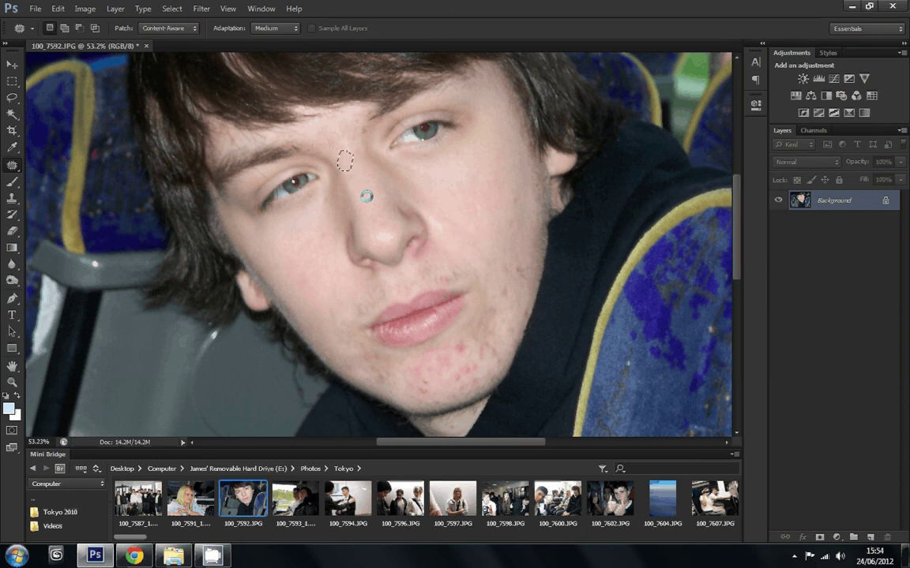
{"action": "key", "text": "ctrl+d"}
Patch the red blemishes on the upper chin below the lower lip with clean cheek skin.
{"action": "mouse_move", "coordinate": [471, 339]}
{"action": "left_mouse_down"}
{"action": "mouse_move", "coordinate": [451, 344]}
{"action": "mouse_move", "coordinate": [464, 355]}
{"action": "mouse_move", "coordinate": [416, 362]}
{"action": "left_mouse_up"}
{"action": "mouse_move", "coordinate": [509, 219]}
{"action": "left_mouse_down"}
{"action": "mouse_move", "coordinate": [506, 229]}
{"action": "mouse_move", "coordinate": [517, 228]}
{"action": "mouse_move", "coordinate": [501, 222]}
{"action": "left_mouse_up"}
{"action": "left_click", "coordinate": [450, 367]}
{"action": "mouse_move", "coordinate": [450, 367]}
{"action": "left_mouse_down"}
{"action": "mouse_move", "coordinate": [436, 357]}
{"action": "mouse_move", "coordinate": [452, 362]}
{"action": "mouse_move", "coordinate": [491, 272]}
{"action": "mouse_move", "coordinate": [504, 230]}
{"action": "mouse_move", "coordinate": [494, 219]}
{"action": "left_mouse_up"}
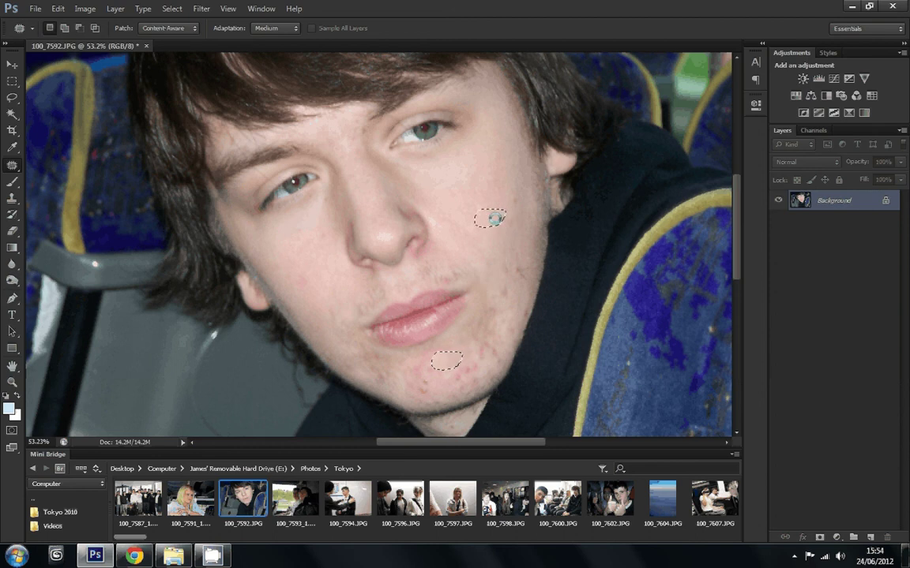
{"action": "left_click_drag", "start_coordinate": [493, 218], "coordinate": [496, 219]}
Patch the red spots on the lower chin with clean skin from both cheeks.
{"action": "left_click", "coordinate": [433, 377]}
{"action": "mouse_move", "coordinate": [428, 368]}
{"action": "left_mouse_down"}
{"action": "mouse_move", "coordinate": [419, 394]}
{"action": "mouse_move", "coordinate": [339, 313]}
{"action": "mouse_move", "coordinate": [314, 294]}
{"action": "left_mouse_up"}
{"action": "left_click", "coordinate": [472, 365]}
{"action": "mouse_move", "coordinate": [472, 365]}
{"action": "left_mouse_down"}
{"action": "mouse_move", "coordinate": [465, 380]}
{"action": "mouse_move", "coordinate": [471, 363]}
{"action": "left_mouse_up"}
{"action": "left_click_drag", "start_coordinate": [469, 359], "coordinate": [496, 232]}
{"action": "key", "text": "ctrl+d"}
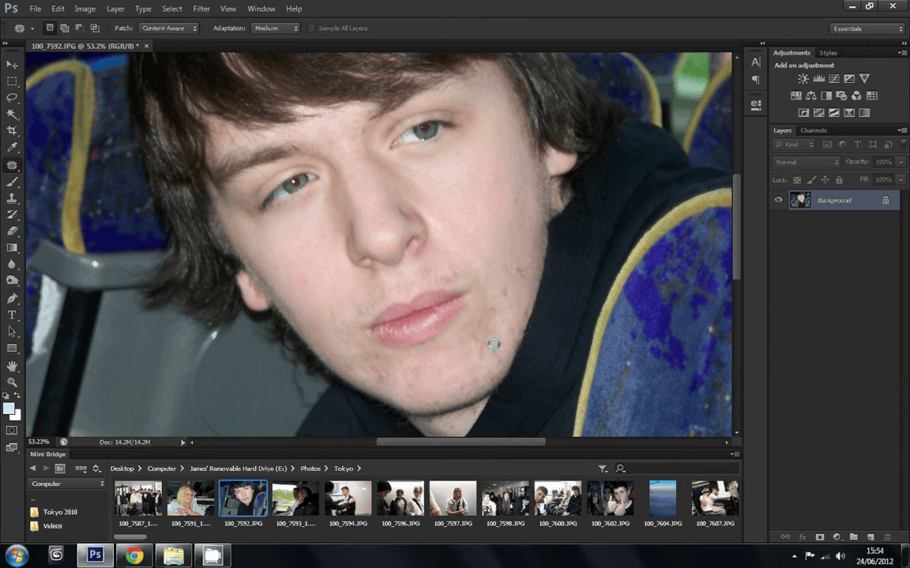
Patch the leftover redness under the lower lip and along the jaw with nearby smooth skin.
{"action": "mouse_move", "coordinate": [425, 362]}
{"action": "left_mouse_down"}
{"action": "mouse_move", "coordinate": [406, 380]}
{"action": "mouse_move", "coordinate": [308, 289]}
{"action": "left_mouse_up"}
{"action": "key", "text": "ctrl+d"}
{"action": "left_click_drag", "start_coordinate": [433, 343], "coordinate": [472, 365]}
{"action": "key", "text": "ctrl+d"}
{"action": "mouse_move", "coordinate": [371, 367]}
{"action": "left_mouse_down"}
{"action": "mouse_move", "coordinate": [387, 358]}
{"action": "mouse_move", "coordinate": [333, 337]}
{"action": "left_mouse_up"}
{"action": "key", "text": "ctrl+d"}
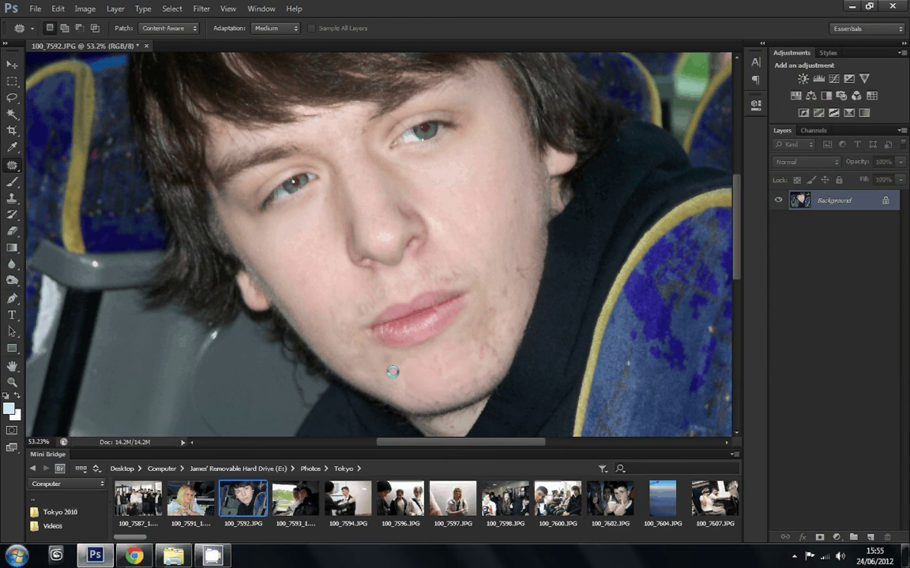
{"action": "left_click_drag", "start_coordinate": [383, 371], "coordinate": [315, 309]}
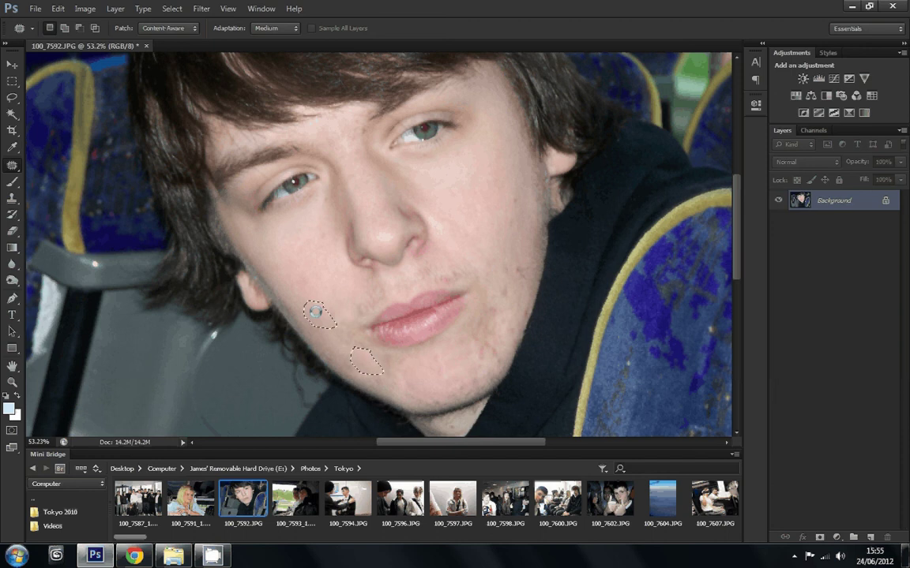
{"action": "key", "text": "ctrl+d"}
Patch the blemishes between the mouth corner and the jawline on the hoodie side with clean chin and cheek skin.
{"action": "mouse_move", "coordinate": [494, 350]}
{"action": "left_mouse_down"}
{"action": "mouse_move", "coordinate": [424, 379]}
{"action": "mouse_move", "coordinate": [439, 363]}
{"action": "mouse_move", "coordinate": [427, 376]}
{"action": "left_mouse_up"}
{"action": "key", "text": "ctrl+d"}
{"action": "left_click_drag", "start_coordinate": [500, 312], "coordinate": [497, 338]}
{"action": "left_click_drag", "start_coordinate": [483, 332], "coordinate": [447, 366]}
{"action": "key", "text": "ctrl+d"}
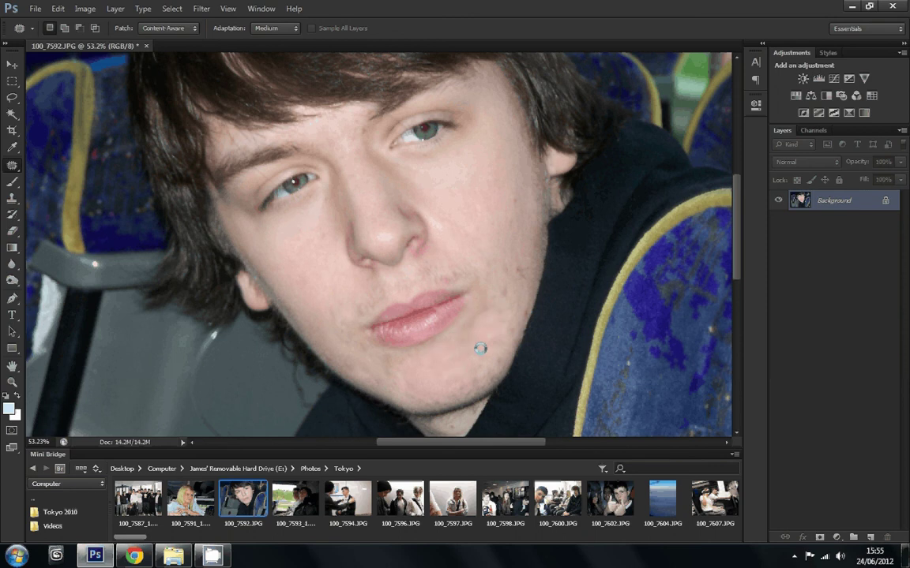
{"action": "left_click_drag", "start_coordinate": [487, 310], "coordinate": [451, 356]}
{"action": "left_click", "coordinate": [472, 324]}
{"action": "mouse_move", "coordinate": [472, 323]}
{"action": "left_mouse_down"}
{"action": "mouse_move", "coordinate": [497, 332]}
{"action": "mouse_move", "coordinate": [509, 300]}
{"action": "mouse_move", "coordinate": [497, 292]}
{"action": "mouse_move", "coordinate": [495, 305]}
{"action": "left_mouse_up"}
Patch the marks on the outer cheek near the jawline and the uneven skin above the upper lip.
{"action": "mouse_move", "coordinate": [528, 274]}
{"action": "left_mouse_down"}
{"action": "mouse_move", "coordinate": [509, 271]}
{"action": "mouse_move", "coordinate": [527, 277]}
{"action": "left_mouse_up"}
{"action": "left_click", "coordinate": [514, 284]}
{"action": "mouse_move", "coordinate": [439, 277]}
{"action": "left_mouse_down"}
{"action": "mouse_move", "coordinate": [463, 287]}
{"action": "mouse_move", "coordinate": [484, 261]}
{"action": "mouse_move", "coordinate": [452, 277]}
{"action": "mouse_move", "coordinate": [408, 251]}
{"action": "left_mouse_up"}
{"action": "left_click", "coordinate": [453, 268]}
Patch the blemish on the forehead between the fringe and the eyebrow, and clear the selection.
{"action": "mouse_move", "coordinate": [239, 132]}
{"action": "left_mouse_down"}
{"action": "mouse_move", "coordinate": [221, 136]}
{"action": "mouse_move", "coordinate": [238, 145]}
{"action": "mouse_move", "coordinate": [241, 132]}
{"action": "mouse_move", "coordinate": [221, 148]}
{"action": "mouse_move", "coordinate": [266, 134]}
{"action": "mouse_move", "coordinate": [227, 132]}
{"action": "mouse_move", "coordinate": [237, 142]}
{"action": "mouse_move", "coordinate": [244, 132]}
{"action": "mouse_move", "coordinate": [237, 138]}
{"action": "left_mouse_up"}
{"action": "key", "text": "ctrl+d"}
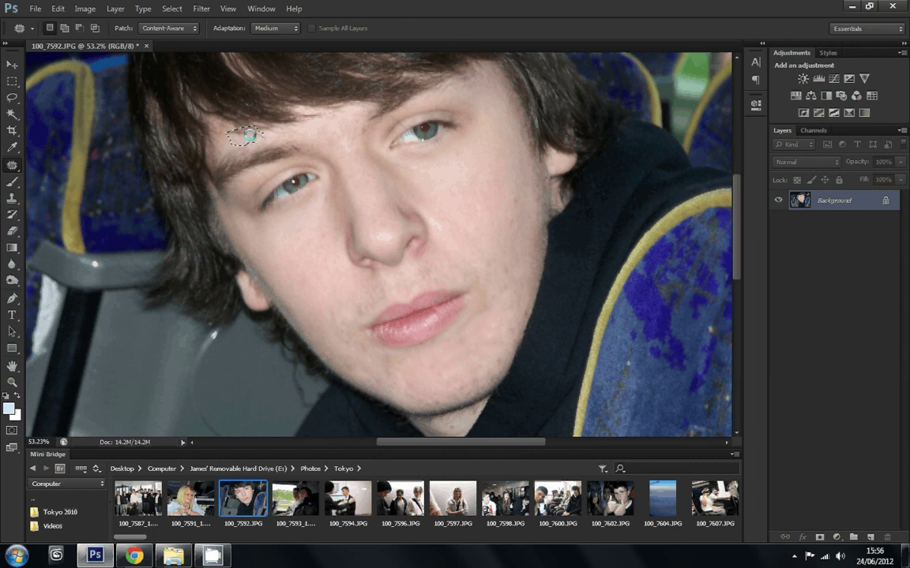
{"action": "key", "text": "ctrl+d"}
Patch out the stray hair line crossing the skin between the eyebrow and the eyelid with clean skin beside it.
{"action": "left_click", "coordinate": [13, 382]}
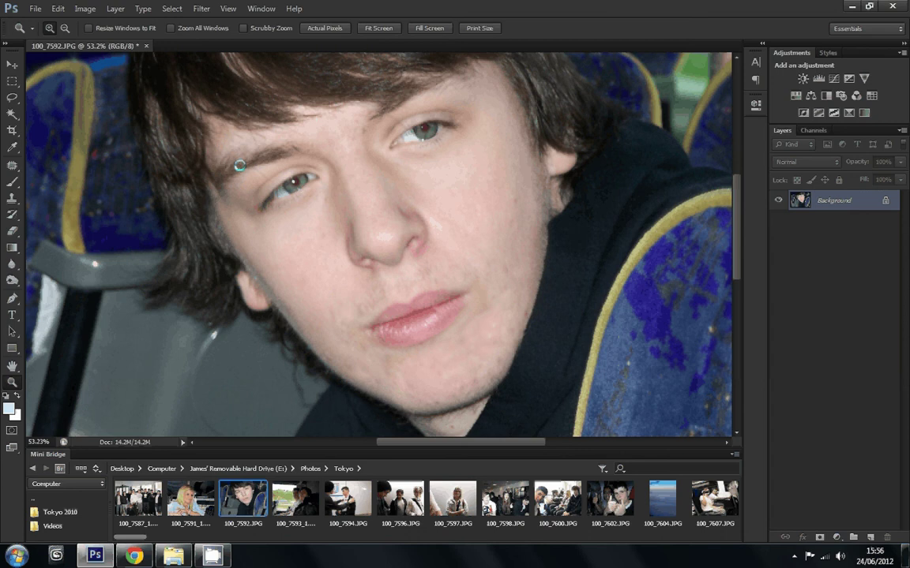
{"action": "left_click_drag", "start_coordinate": [239, 165], "coordinate": [292, 198]}
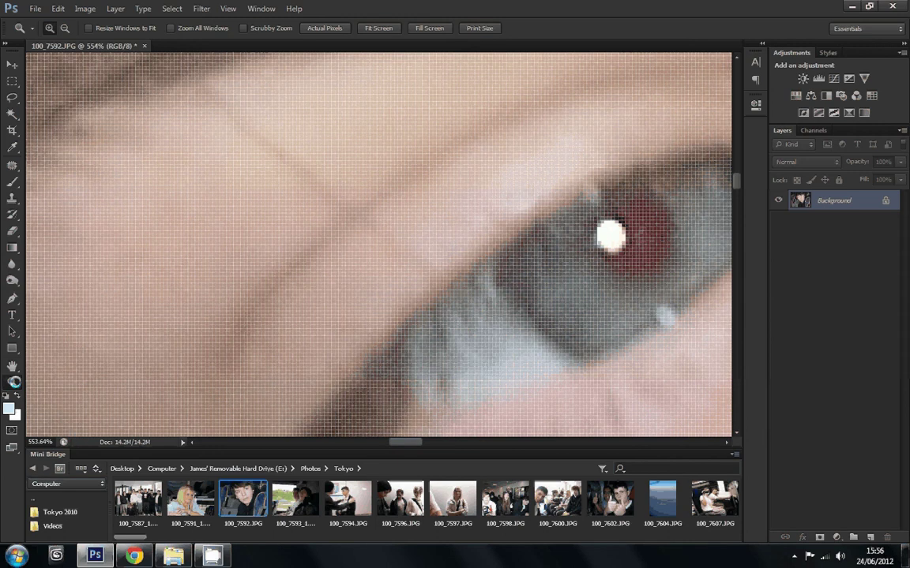
{"action": "left_click", "coordinate": [67, 29]}
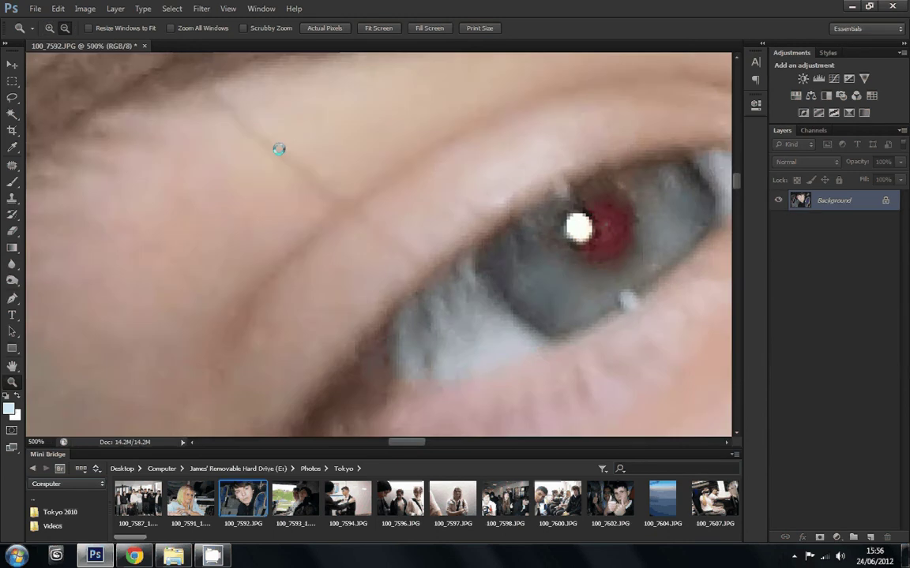
{"action": "left_click", "coordinate": [278, 148]}
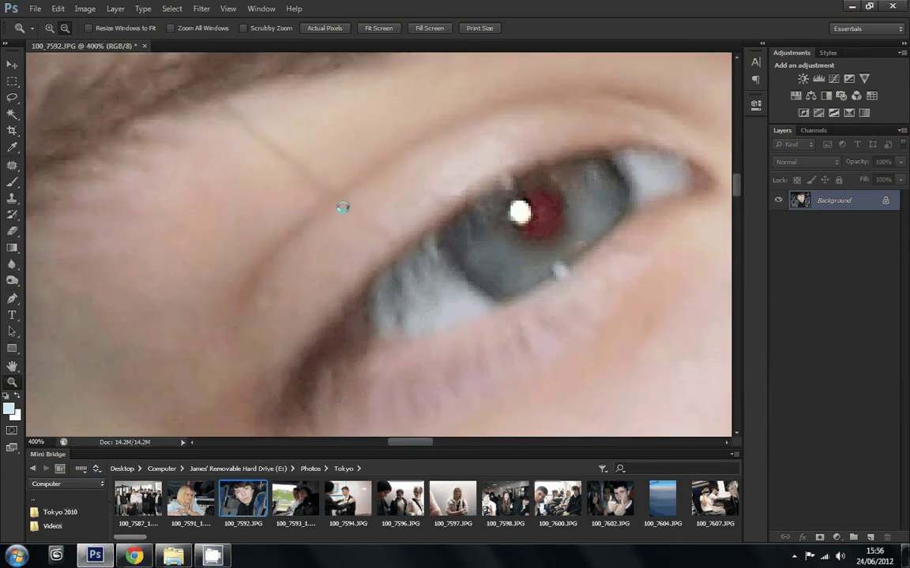
{"action": "left_click_drag", "start_coordinate": [341, 206], "coordinate": [343, 231]}
{"action": "left_click", "coordinate": [316, 226]}
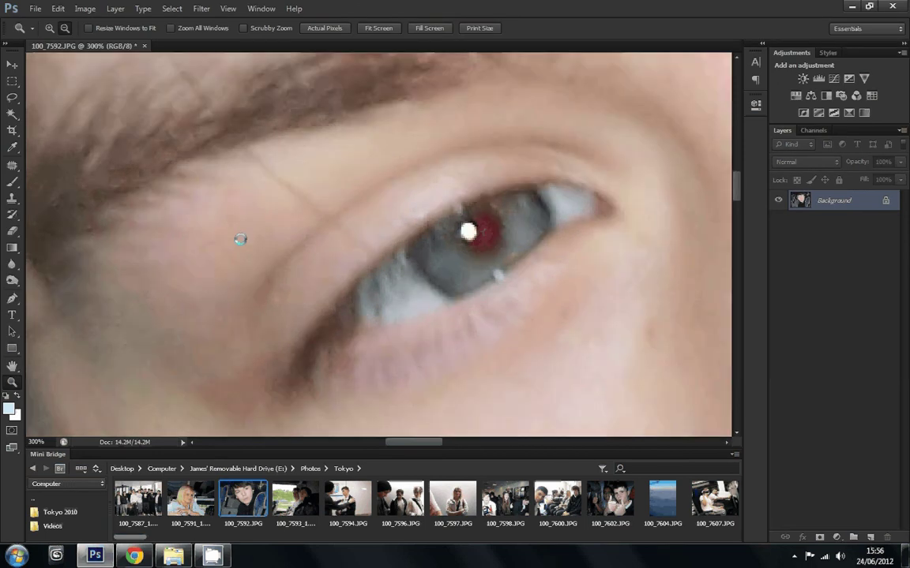
{"action": "key", "text": "j"}
{"action": "key", "text": "shift+j"}
{"action": "key", "text": "shift+j"}
{"action": "mouse_move", "coordinate": [323, 195]}
{"action": "left_mouse_down"}
{"action": "mouse_move", "coordinate": [297, 172]}
{"action": "mouse_move", "coordinate": [246, 154]}
{"action": "mouse_move", "coordinate": [295, 210]}
{"action": "mouse_move", "coordinate": [320, 201]}
{"action": "mouse_move", "coordinate": [260, 207]}
{"action": "left_mouse_up"}
{"action": "left_click", "coordinate": [308, 168]}
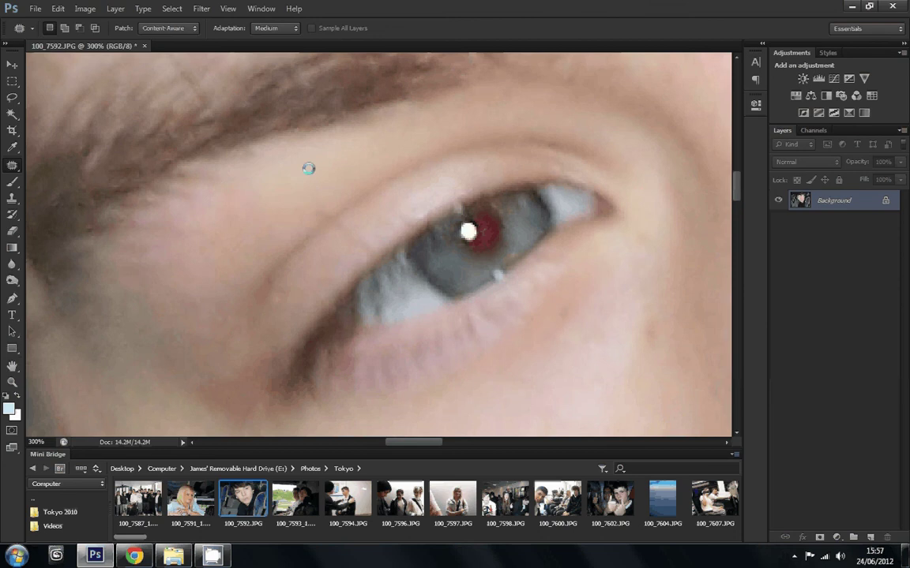
Patch the faint line on the upper eyelid close to the eye's outer corner.
{"action": "mouse_move", "coordinate": [374, 243]}
{"action": "left_mouse_down"}
{"action": "mouse_move", "coordinate": [362, 229]}
{"action": "mouse_move", "coordinate": [335, 231]}
{"action": "mouse_move", "coordinate": [360, 255]}
{"action": "left_mouse_up"}
{"action": "mouse_move", "coordinate": [359, 232]}
{"action": "left_mouse_down"}
{"action": "mouse_move", "coordinate": [351, 250]}
{"action": "mouse_move", "coordinate": [361, 244]}
{"action": "left_mouse_up"}
{"action": "scroll", "coordinate": [308, 229], "scroll_direction": "up", "scroll_amount": 2}
{"action": "scroll", "coordinate": [316, 276], "scroll_direction": "up", "scroll_amount": 1}
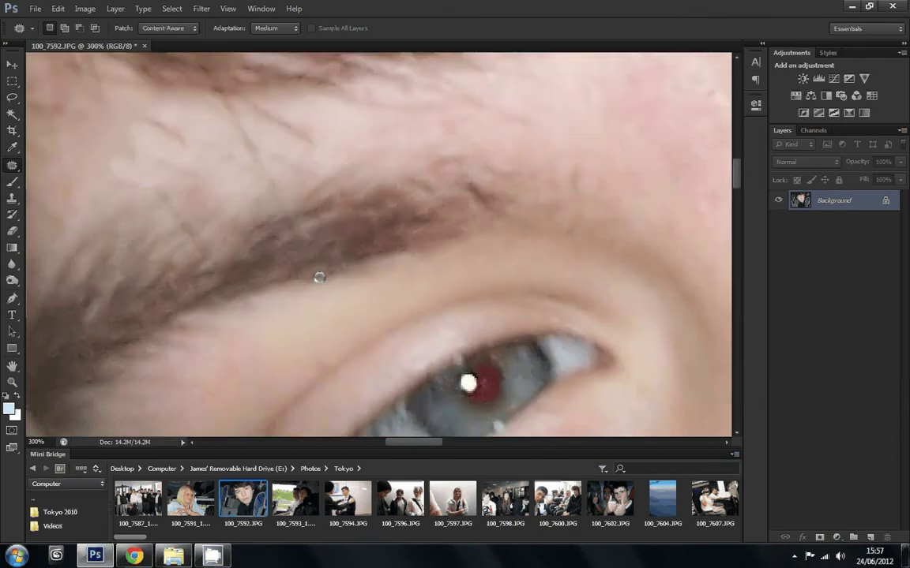
{"action": "scroll", "coordinate": [323, 292], "scroll_direction": "down", "scroll_amount": 3}
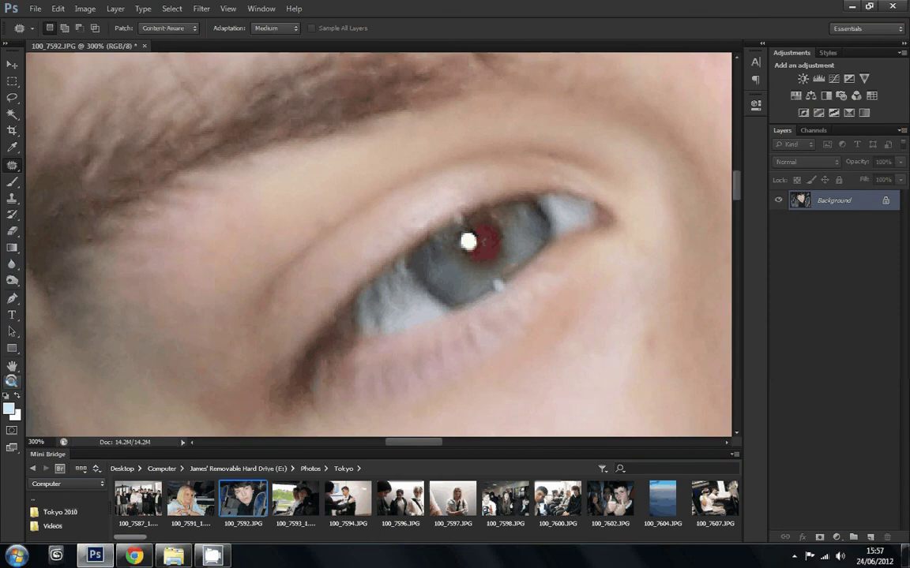
Fit the whole photo on screen and compare its original and retouched states by undoing and restoring the retouching.
{"action": "left_click", "coordinate": [12, 381]}
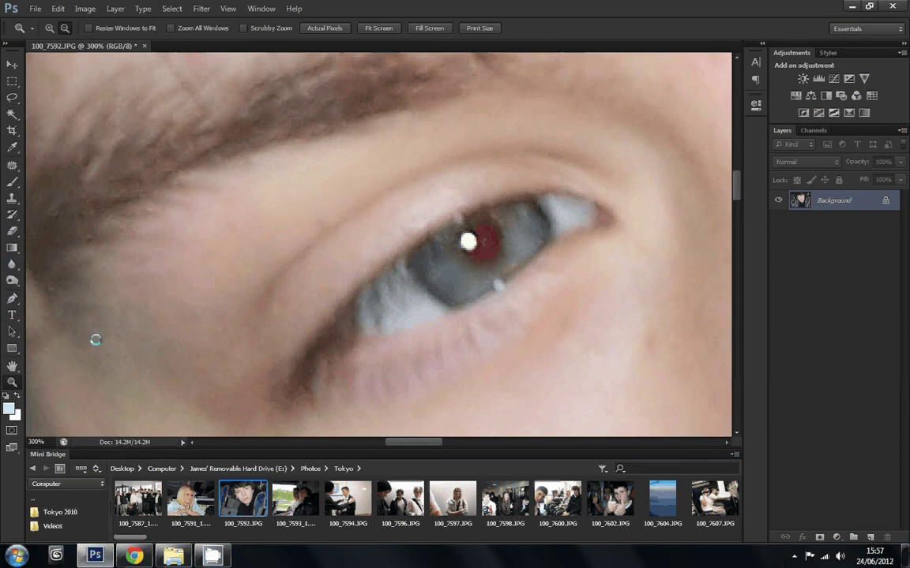
{"action": "left_click", "coordinate": [380, 29]}
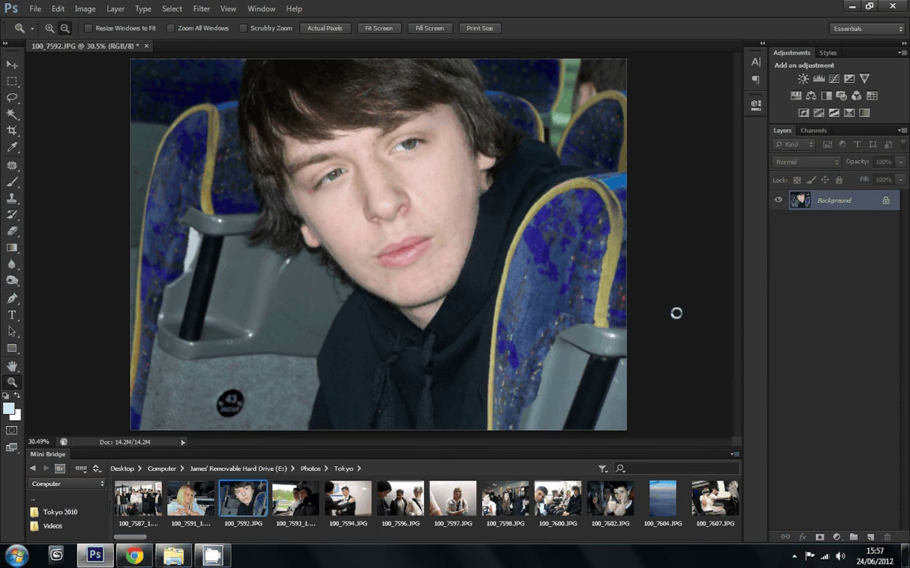
{"action": "key", "text": "ctrl+z"}
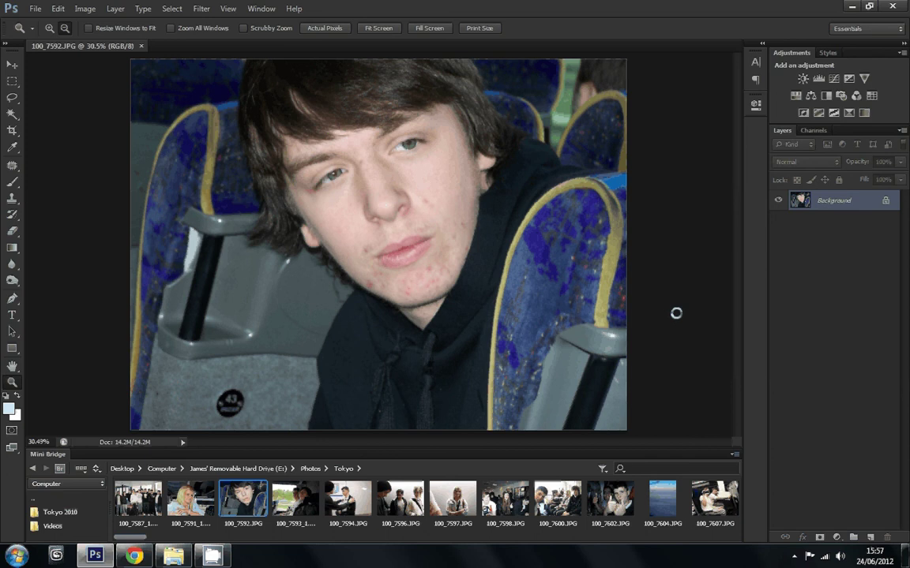
{"action": "key", "text": "ctrl+z"}
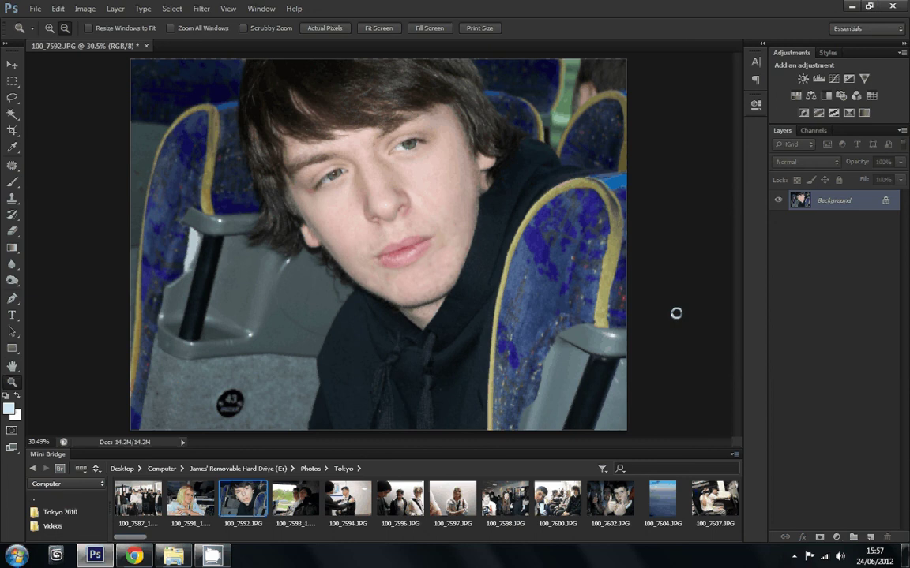
{"action": "key", "text": "ctrl+z"}
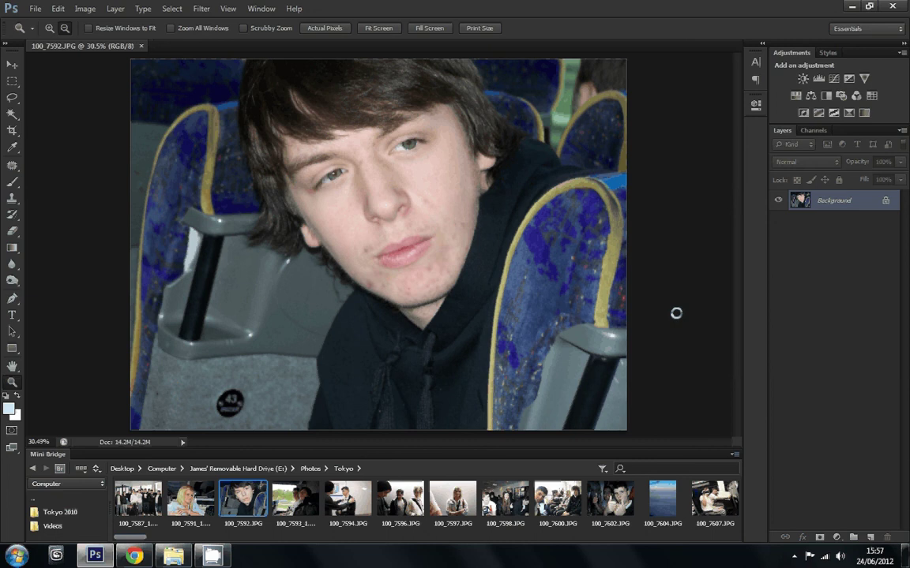
{"action": "key", "text": "ctrl+z"}
{"action": "key", "text": "ctrl+z"}
{"action": "key", "text": "ctrl+z"}
{"action": "key", "text": "ctrl+z"}
{"action": "key", "text": "ctrl+z"}
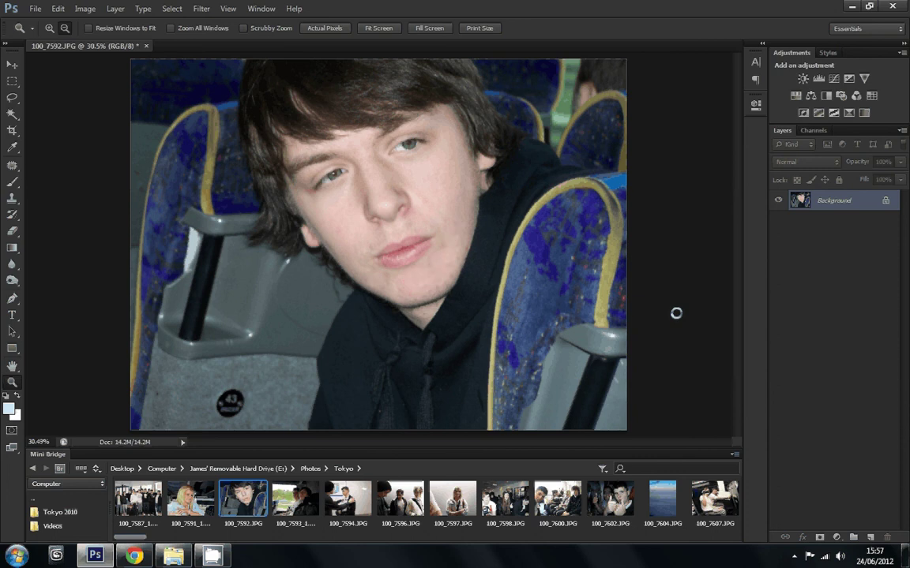